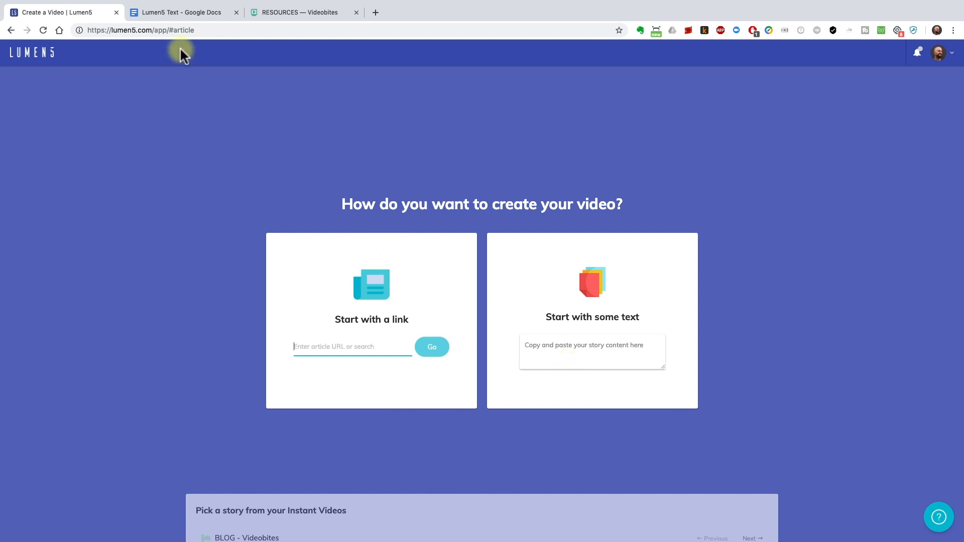
# Copy the whole document text from Google Docs and paste it as story text to start a new Lumen5 video
pyautogui.click(168, 12)
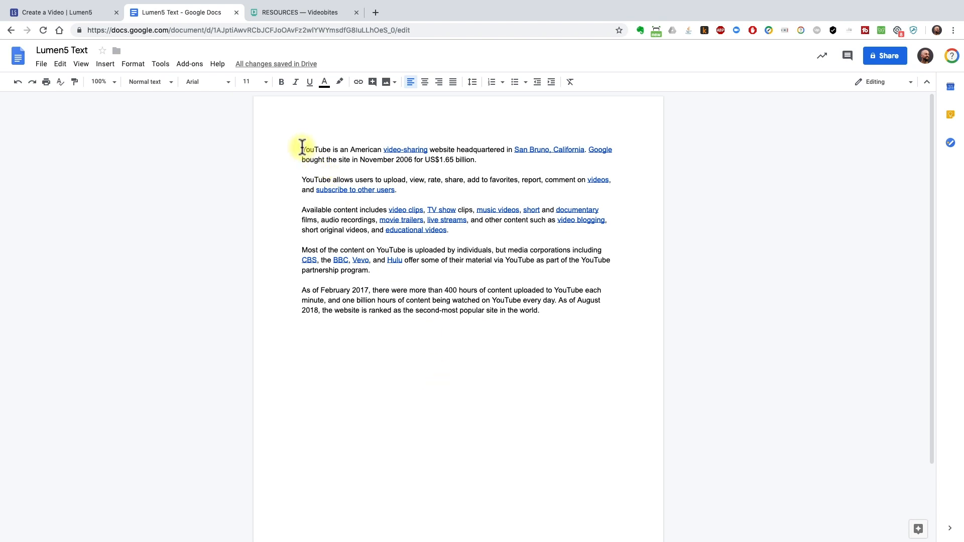
pyautogui.moveTo(302, 147); pyautogui.dragTo(569, 324)
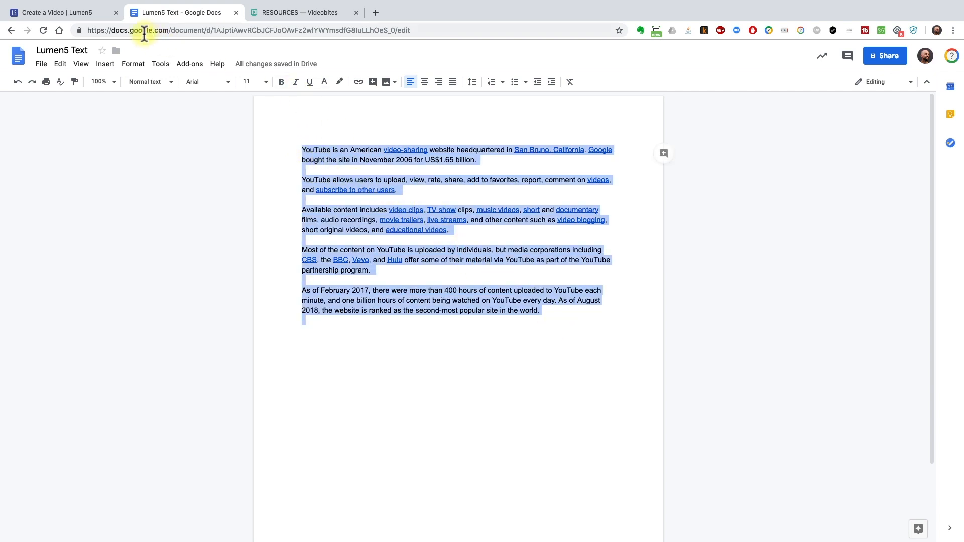
pyautogui.click(88, 14)
pyautogui.click(565, 348)
pyautogui.press('super+v')
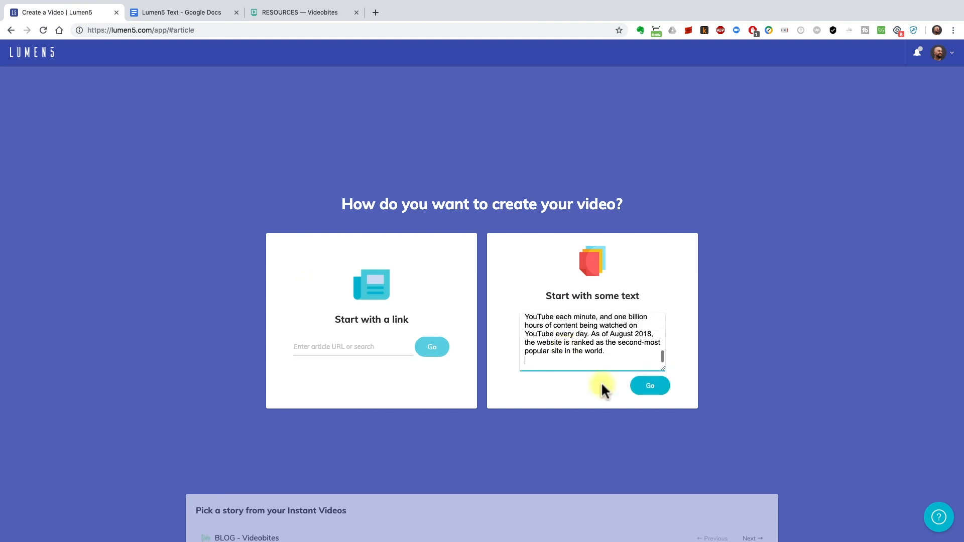
pyautogui.click(651, 386)
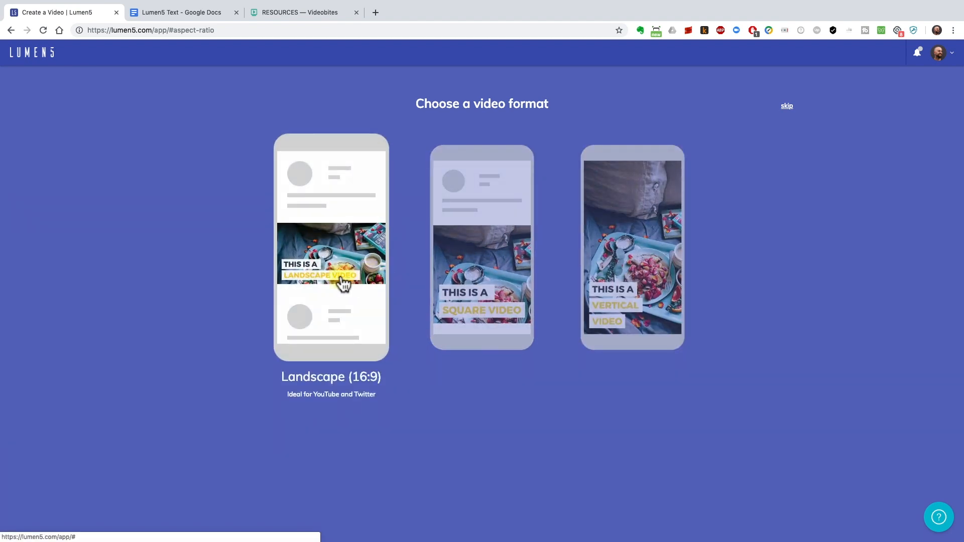
# Choose the Landscape (16:9) video format and the Urban oasis theme
pyautogui.click(344, 282)
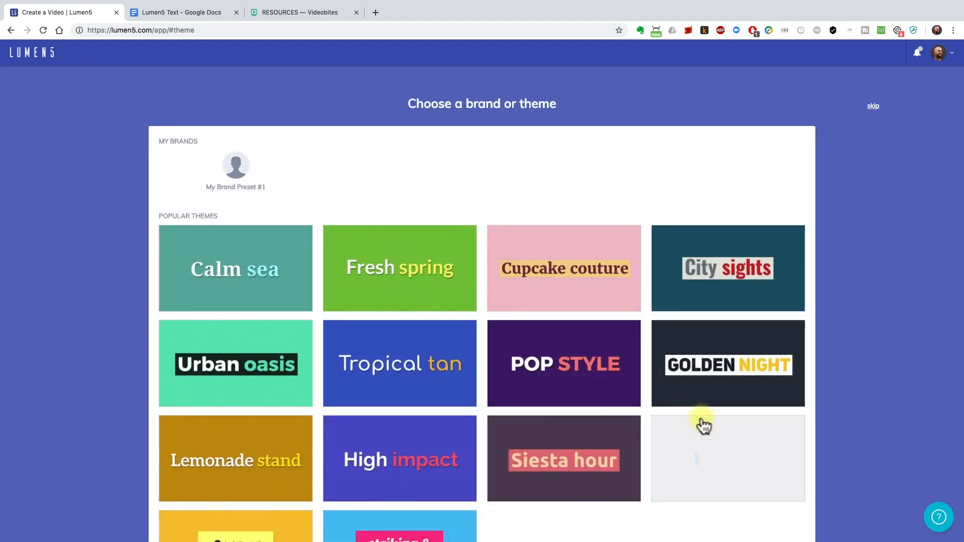
pyautogui.scroll(-3, 704, 426)
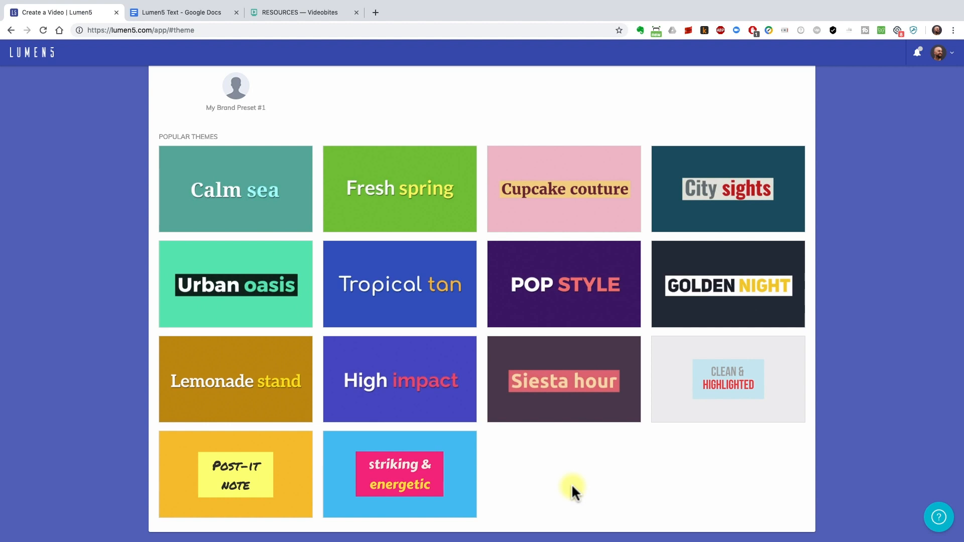
pyautogui.click(266, 290)
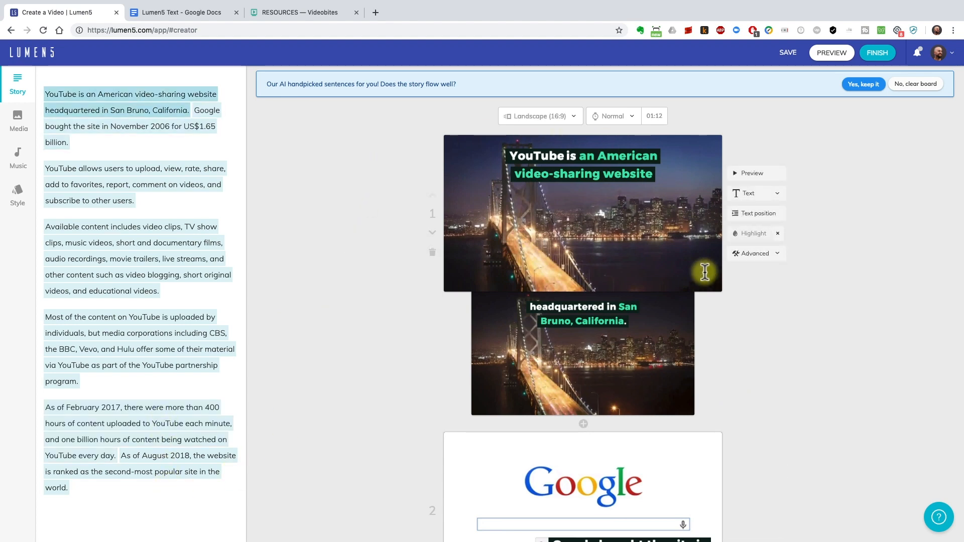
# Review the generated scenes and keep the AI-handpicked sentences for the story
pyautogui.scroll(-8, 924, 373)
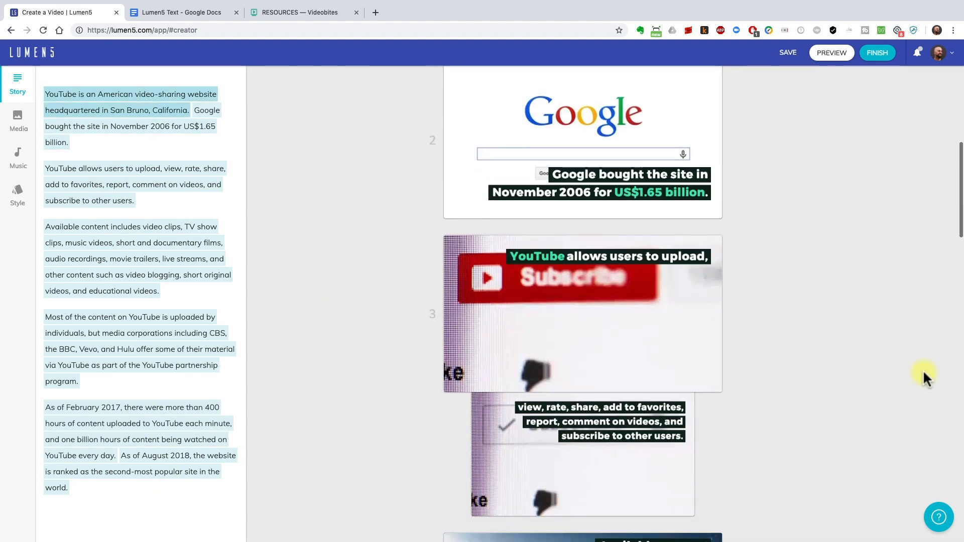
pyautogui.scroll(-9, 924, 372)
pyautogui.scroll(15, 924, 373)
pyautogui.scroll(3, 923, 376)
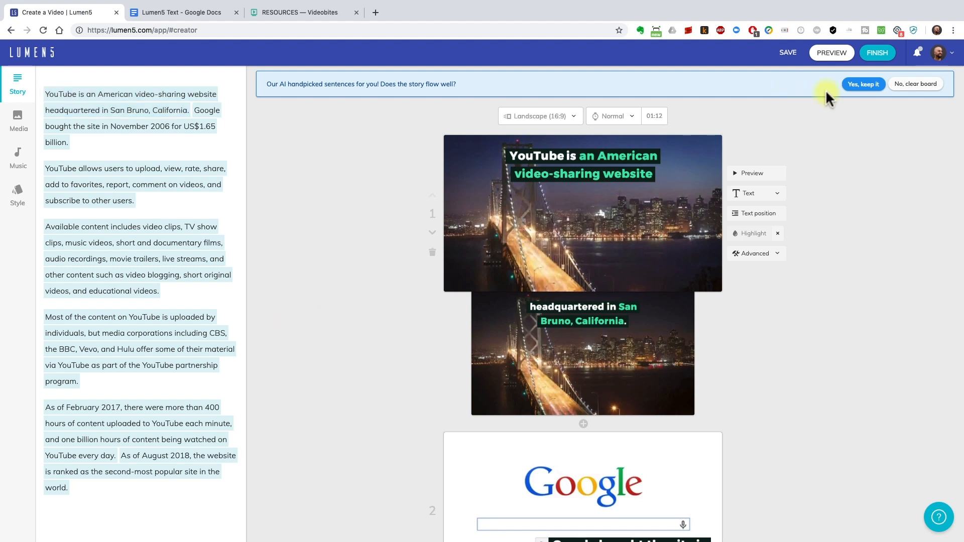
pyautogui.click(862, 85)
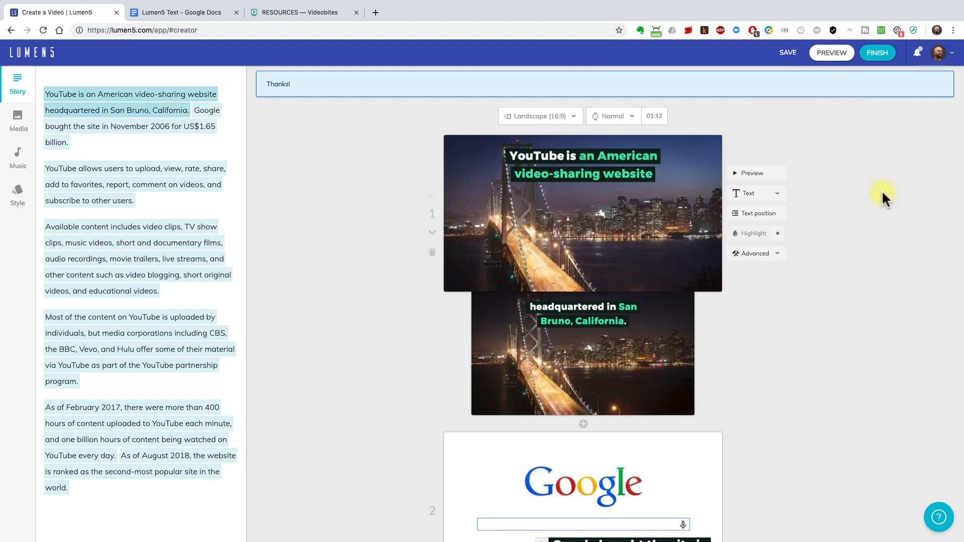
# Open the full video preview and return to editing
pyautogui.moveTo(662, 89)
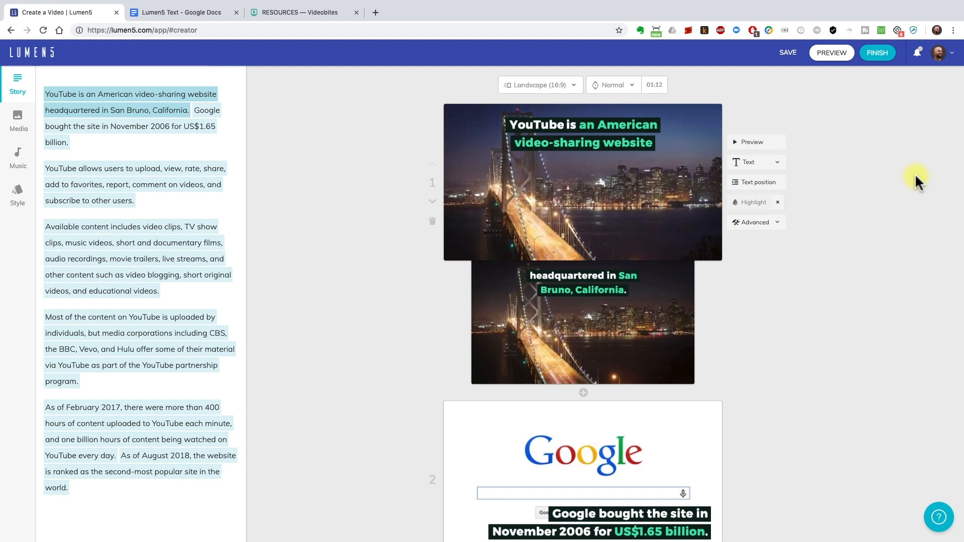
pyautogui.click(847, 57)
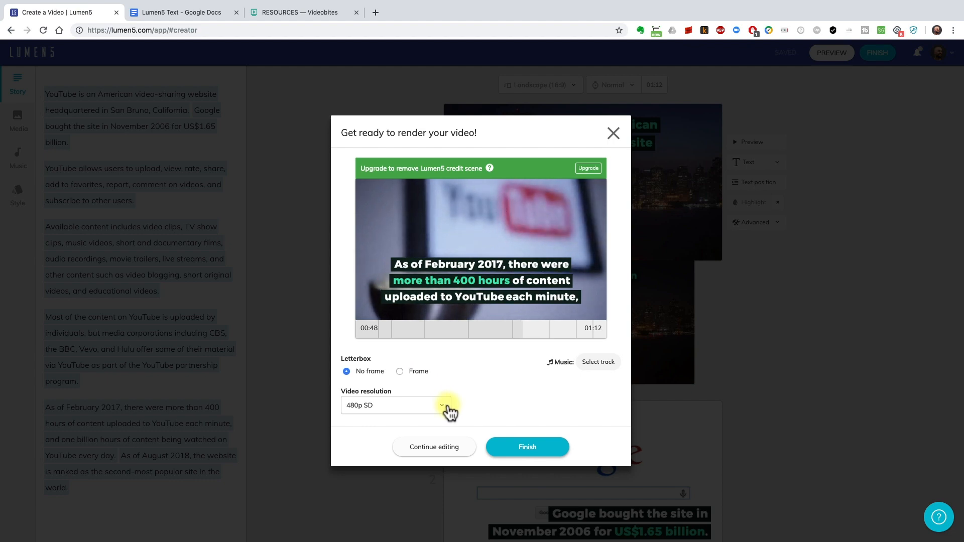
pyautogui.click(457, 446)
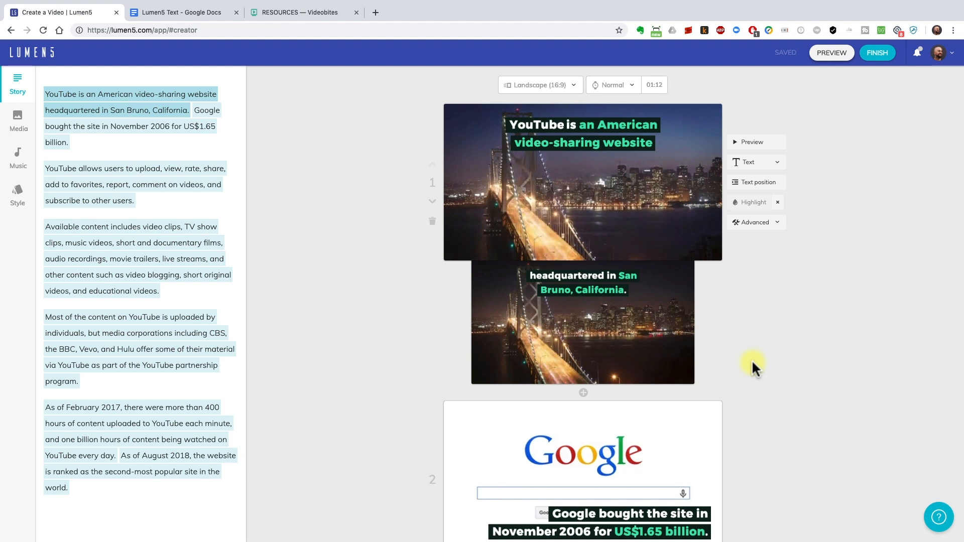
# Preview scene 3 and move its text position to the bottom-left corner
pyautogui.scroll(-3, 752, 360)
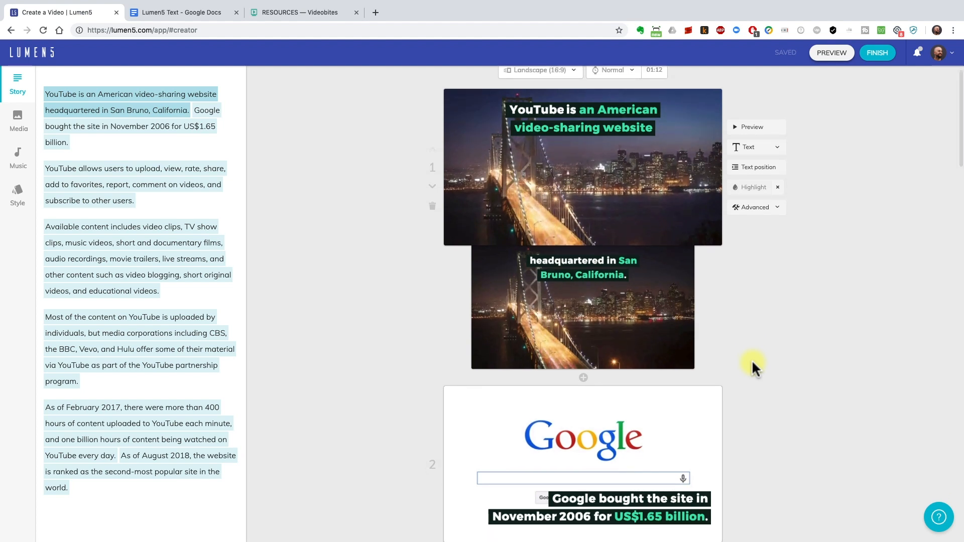
pyautogui.scroll(-5, 752, 360)
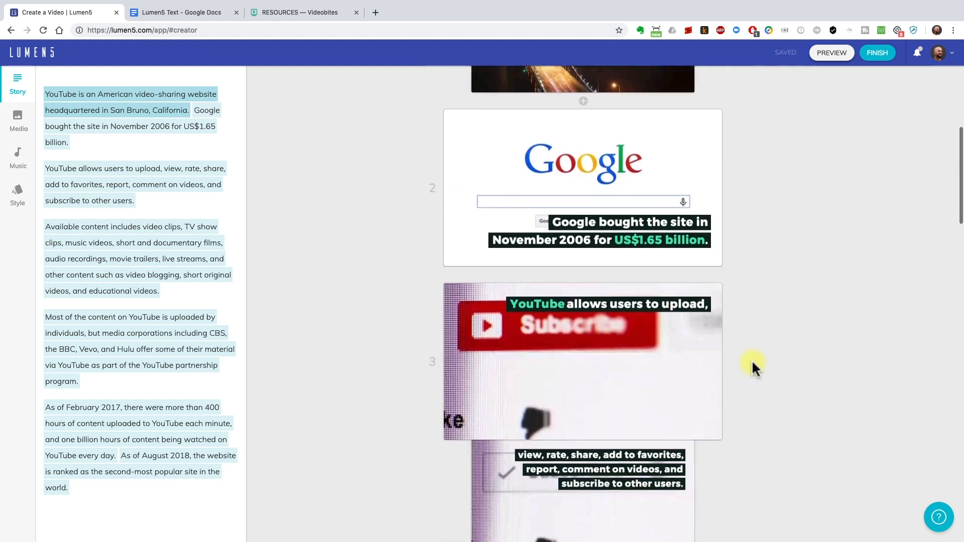
pyautogui.scroll(-3, 752, 359)
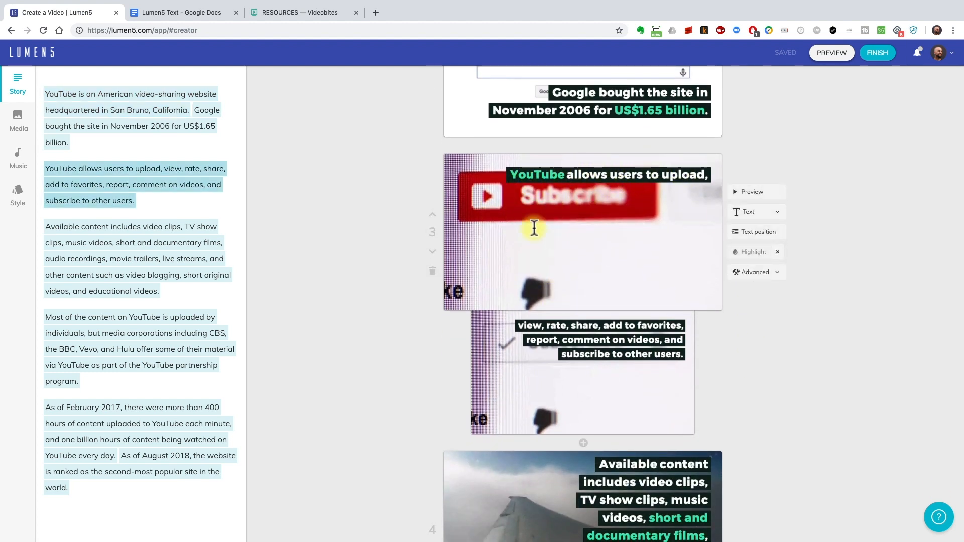
pyautogui.click(747, 191)
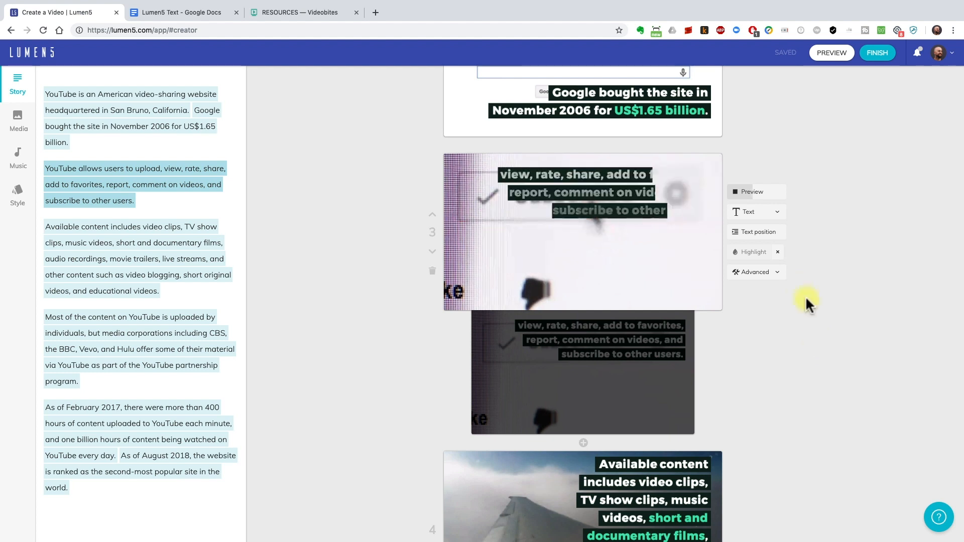
pyautogui.click(755, 237)
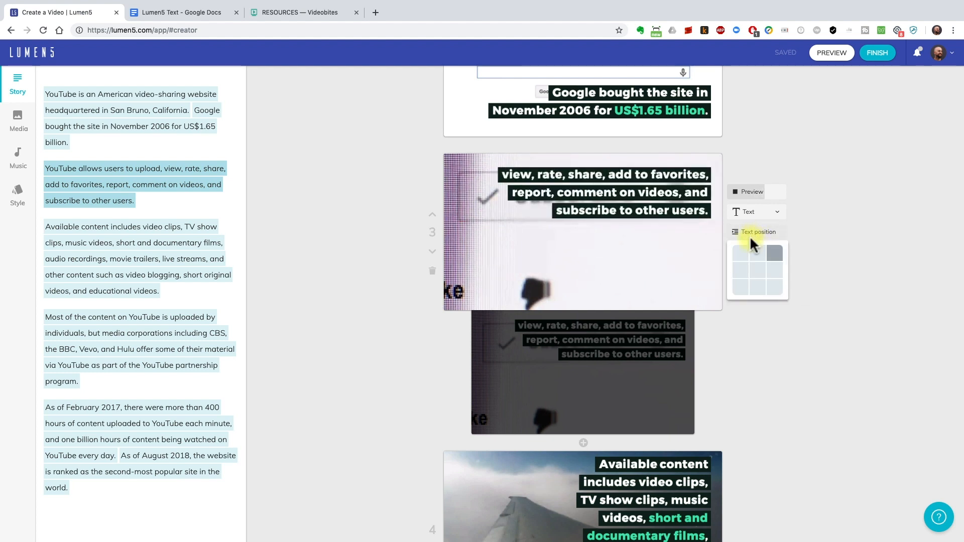
pyautogui.click(742, 287)
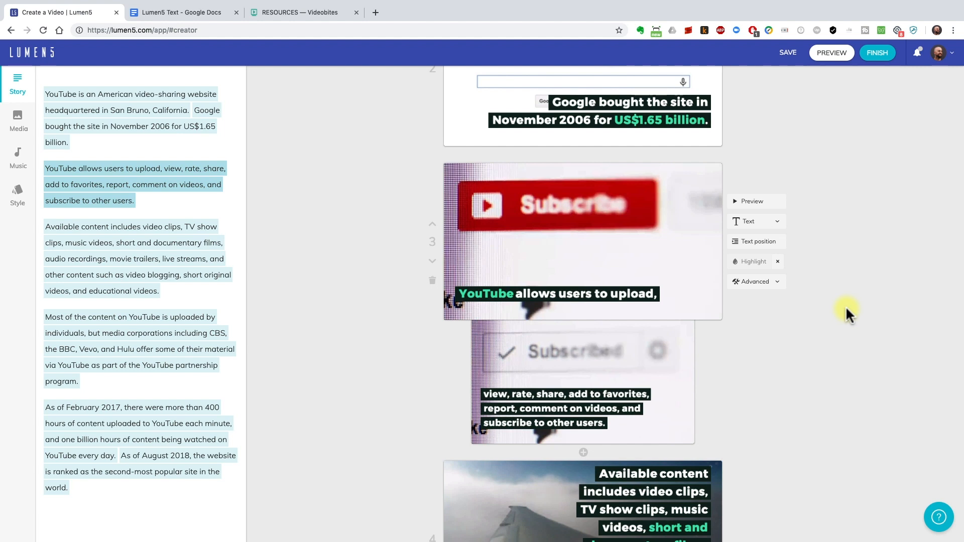
# Delete "audio recordings, movie trailers, live streams," from scene 4's first caption
pyautogui.scroll(-5, 846, 307)
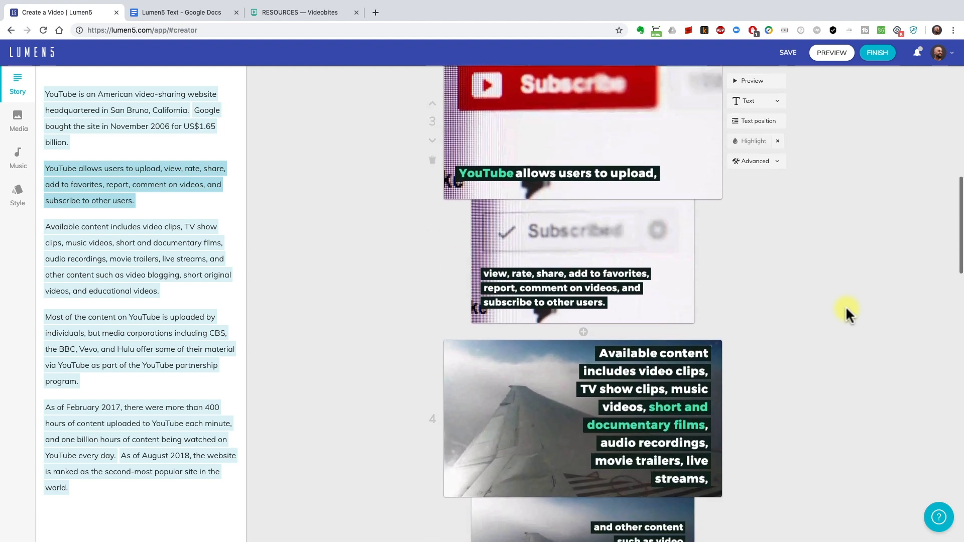
pyautogui.moveTo(587, 241)
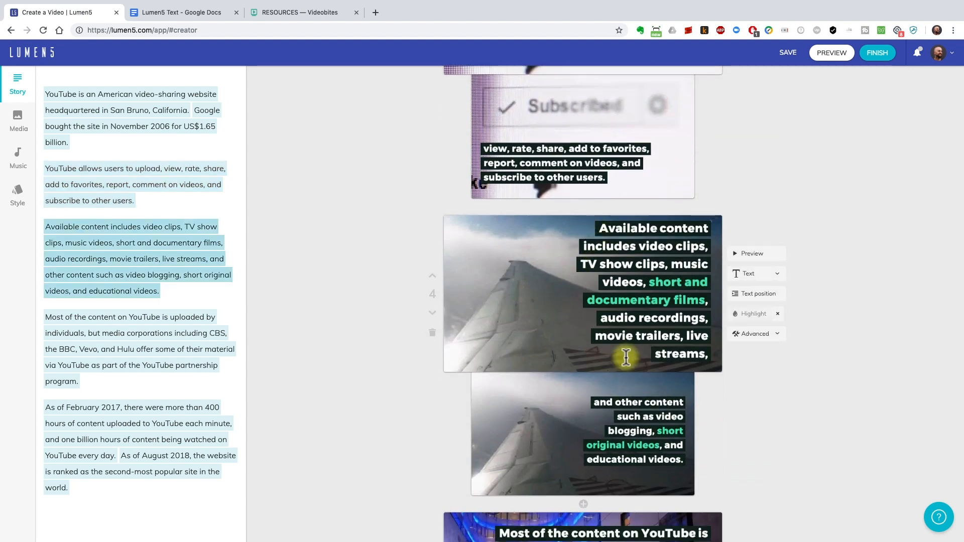
pyautogui.click(704, 349)
pyautogui.click(703, 347)
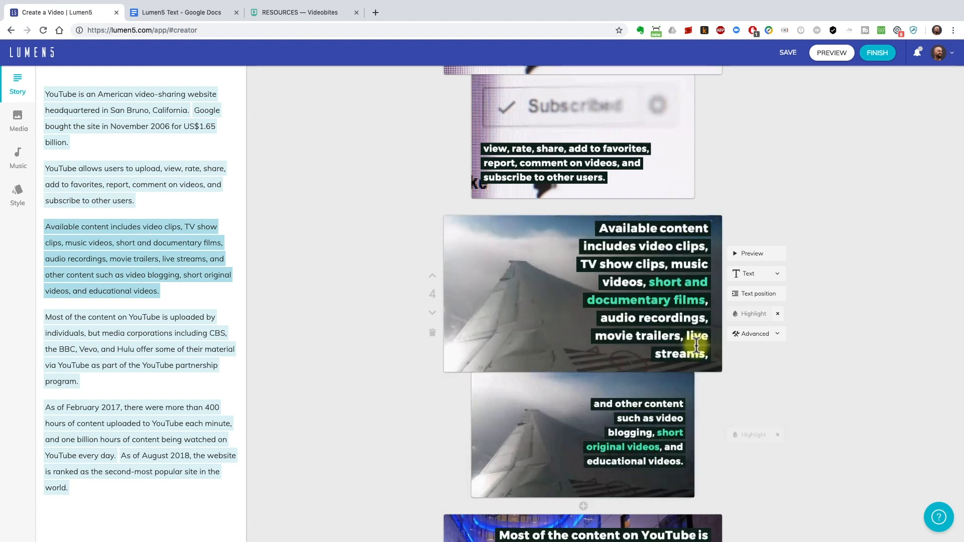
pyautogui.click(622, 317)
pyautogui.moveTo(594, 317); pyautogui.dragTo(738, 357)
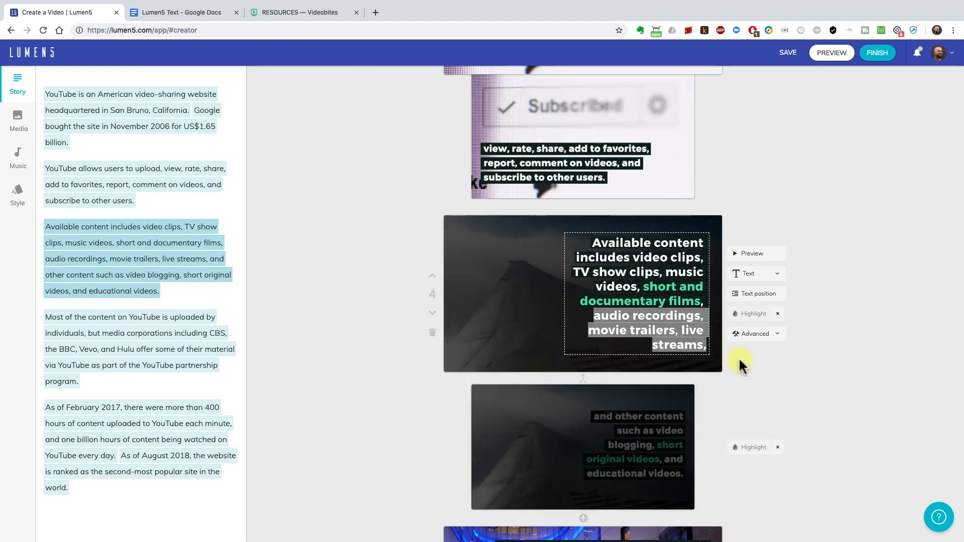
pyautogui.press('BackSpace')
pyautogui.click(742, 358)
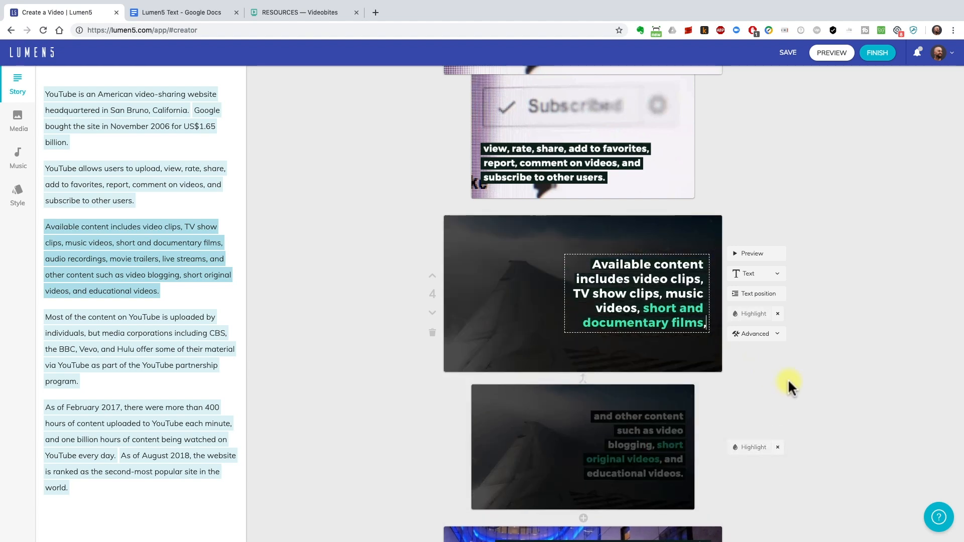
# Scroll through the remaining scenes to review their images and captions
pyautogui.scroll(-7, 824, 385)
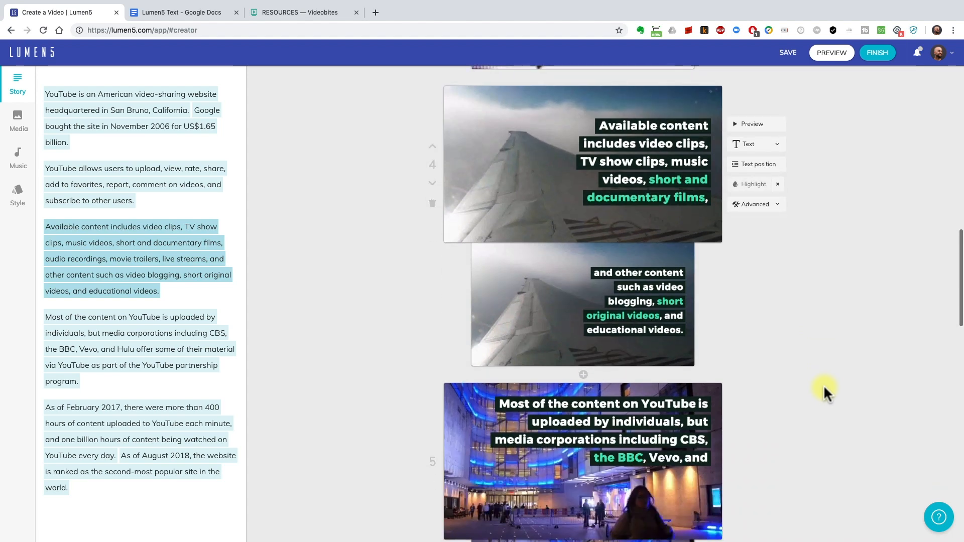
pyautogui.scroll(-12, 824, 384)
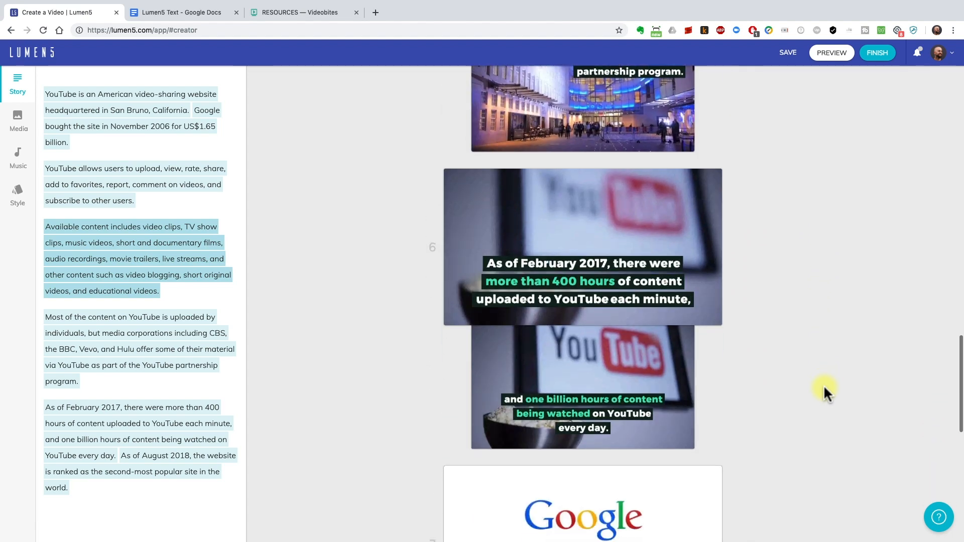
pyautogui.scroll(-3, 823, 385)
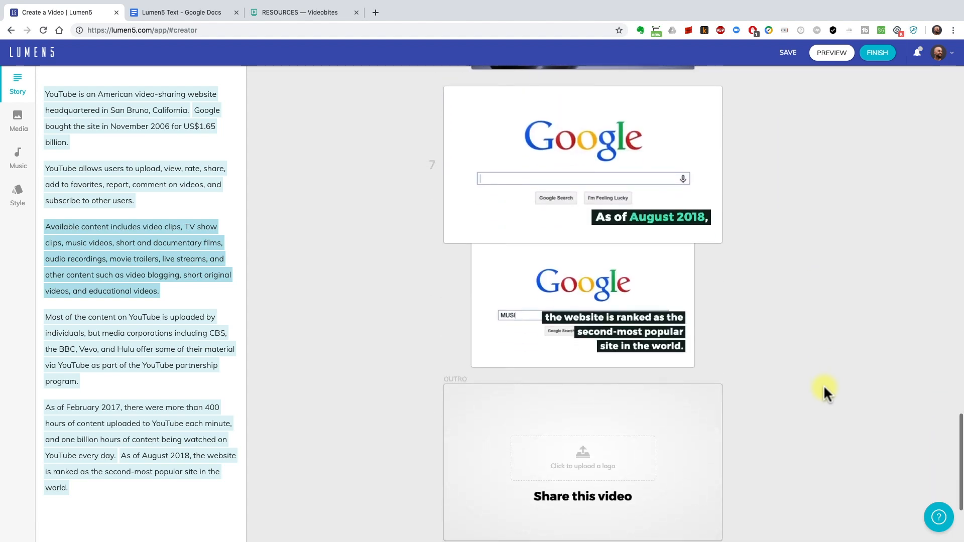
pyautogui.scroll(2, 824, 385)
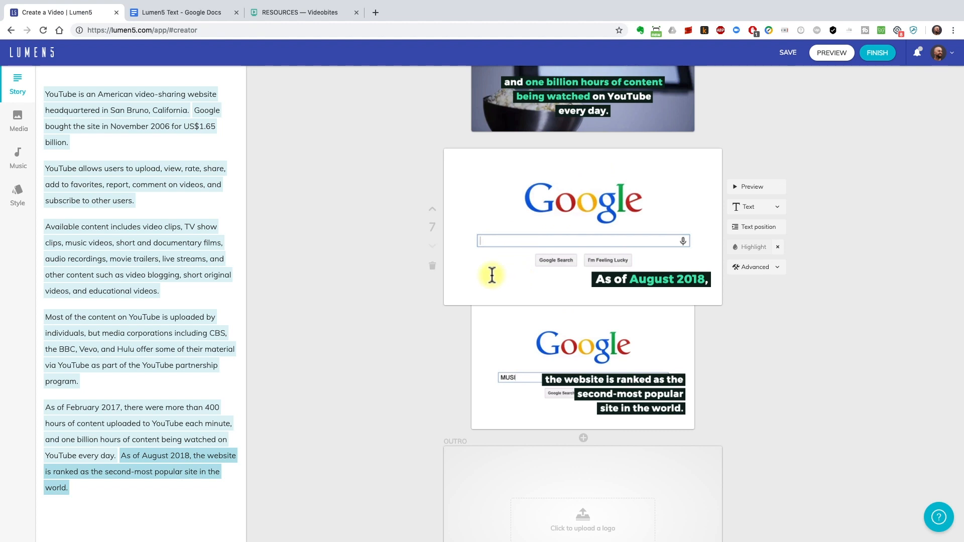
# Search the media library for "commute" footage and browse the results
pyautogui.click(27, 131)
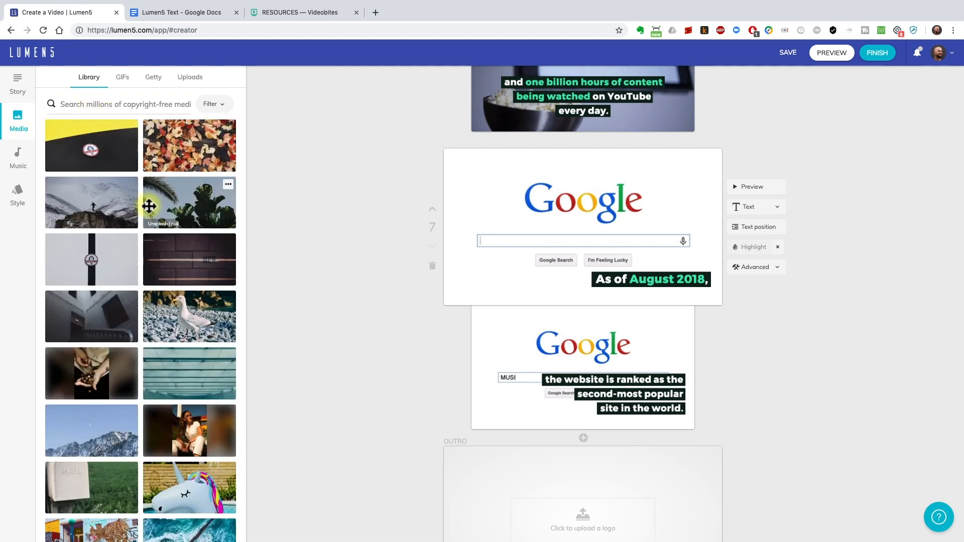
pyautogui.click(107, 107)
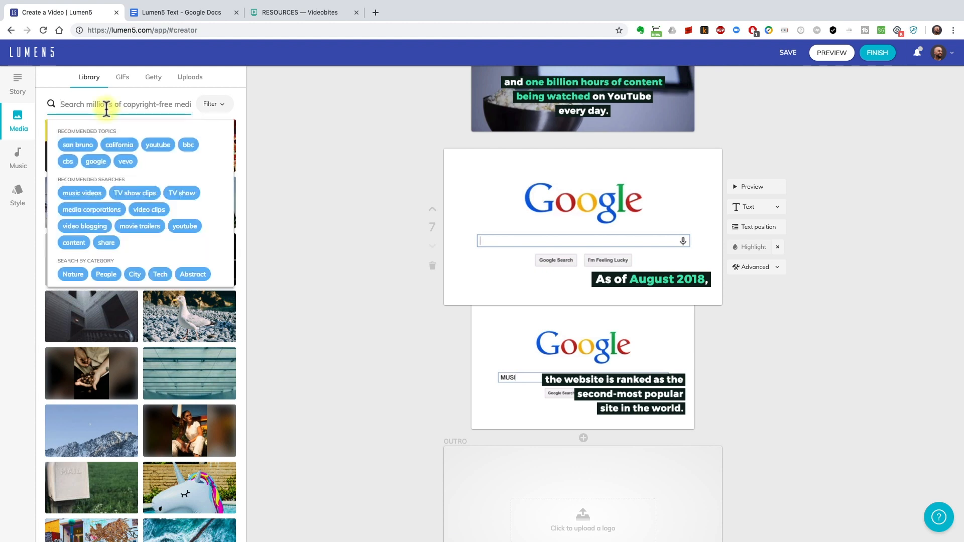
pyautogui.write('commute')
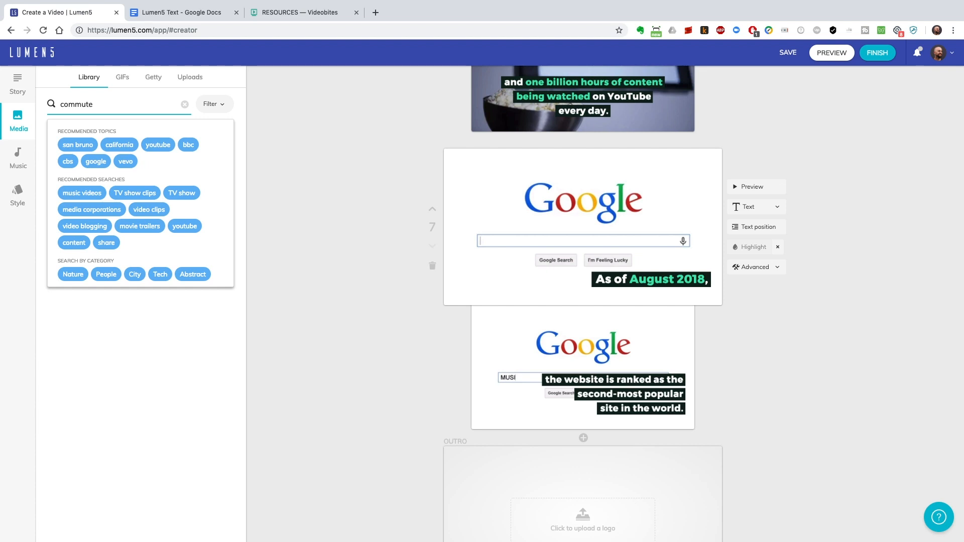
pyautogui.press('Return')
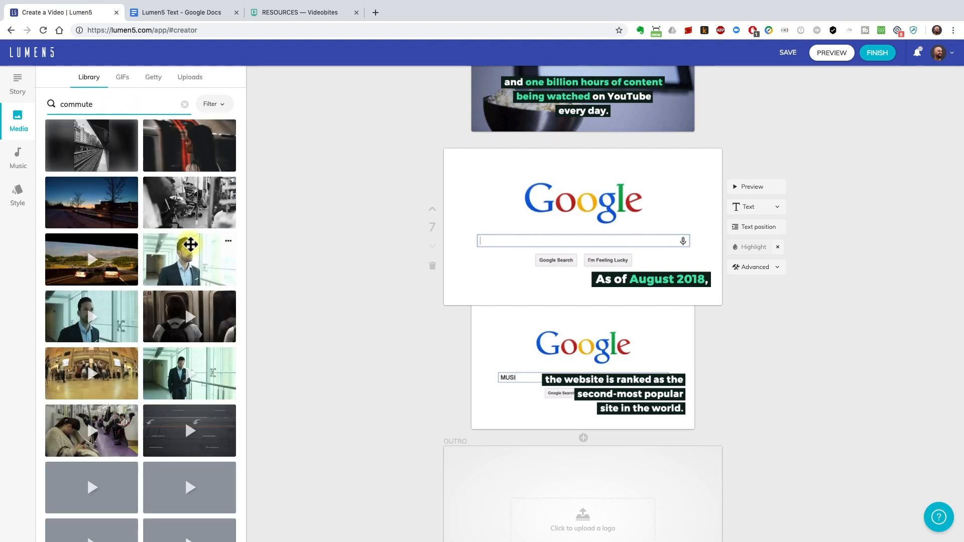
pyautogui.scroll(-5, 148, 218)
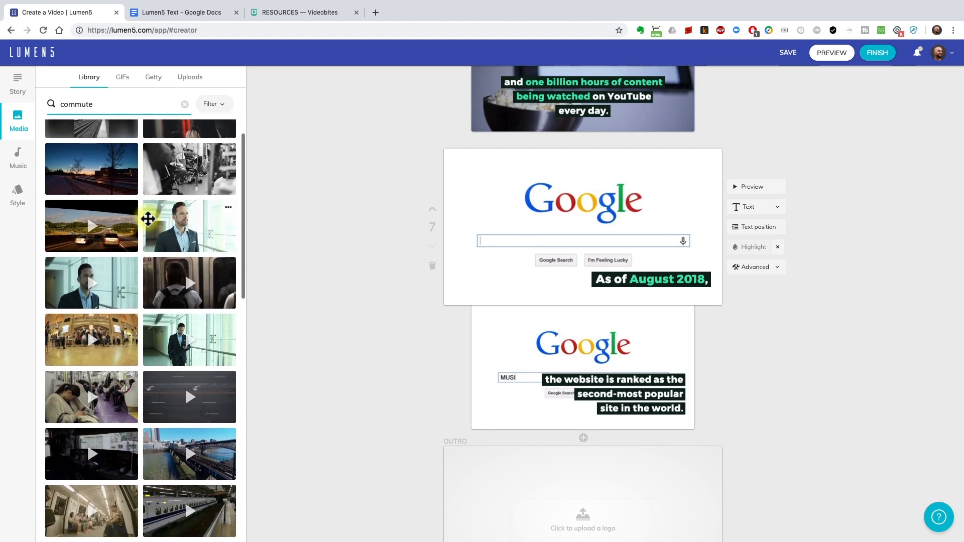
pyautogui.scroll(5, 147, 219)
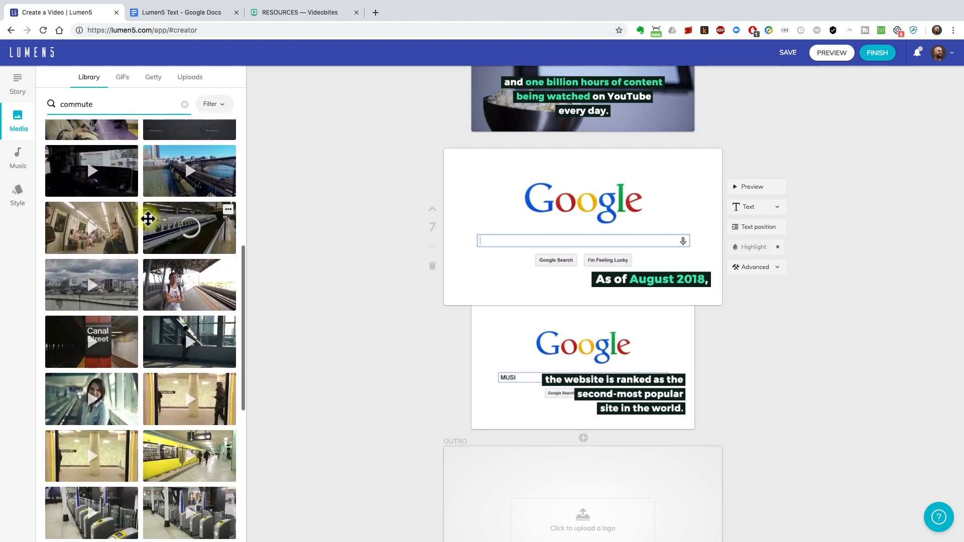
# Search the media library for "people", place the crowd crossing clip on scene 7, and preview the scene
pyautogui.moveTo(97, 104); pyautogui.dragTo(32, 108)
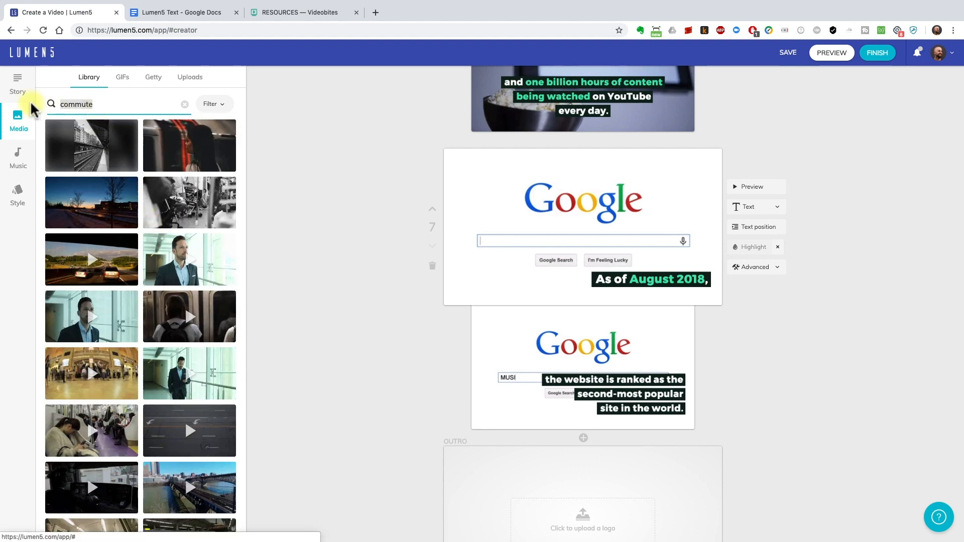
pyautogui.press('Return')
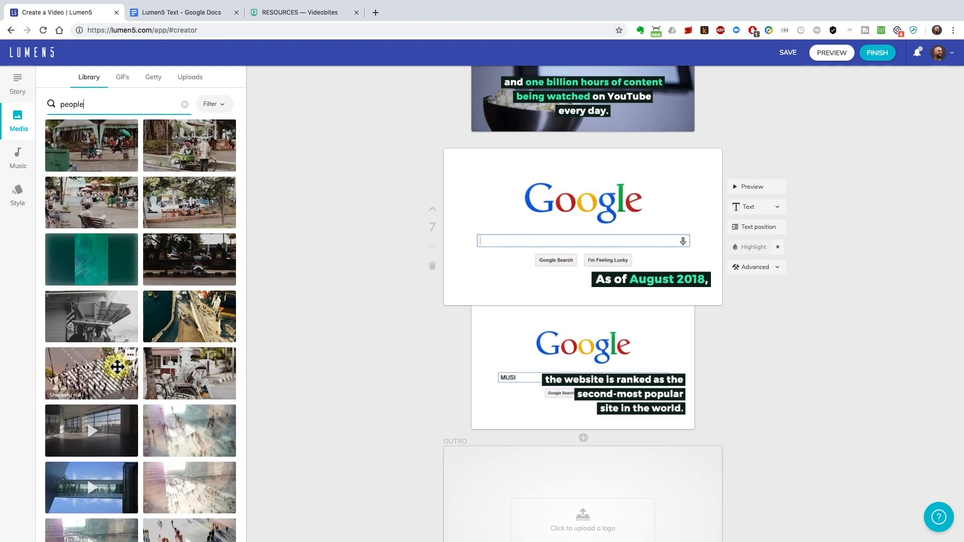
pyautogui.moveTo(95, 367); pyautogui.dragTo(576, 232)
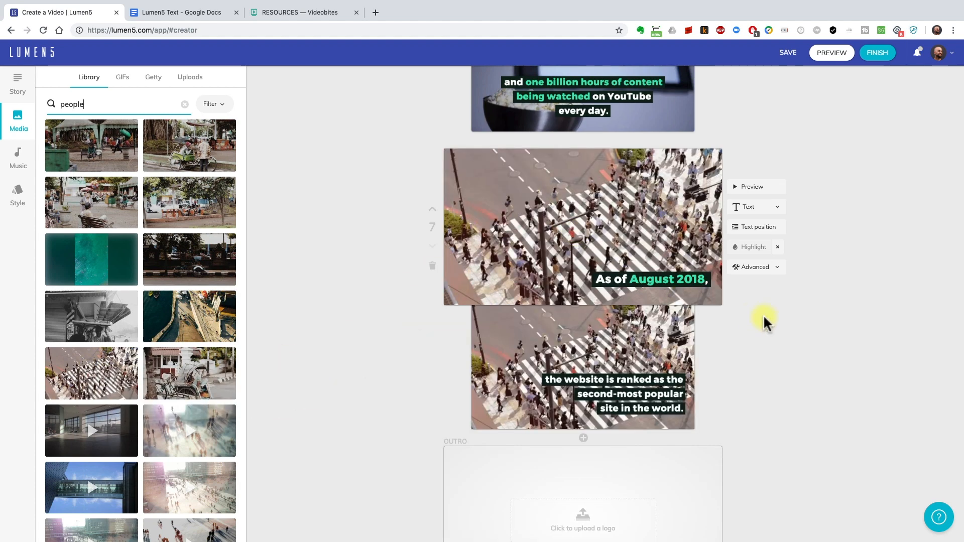
pyautogui.click(762, 187)
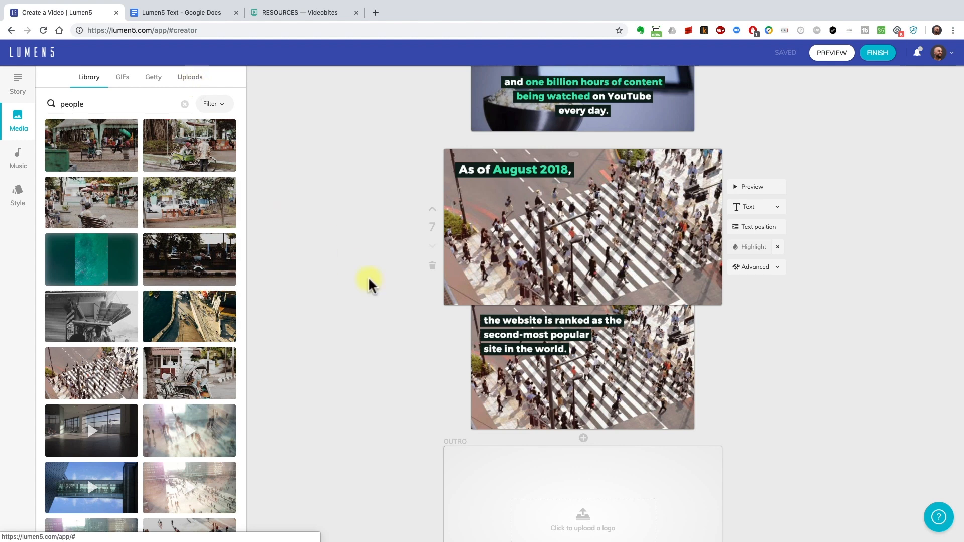
# Filter the music tracks by the Inspirational mood, play Panorama, and select it as the background music
pyautogui.click(19, 159)
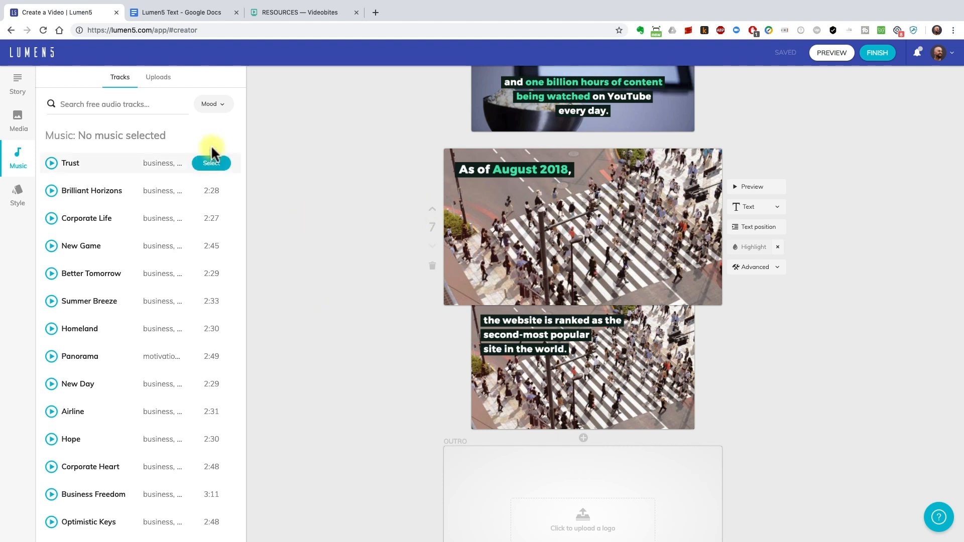
pyautogui.click(224, 105)
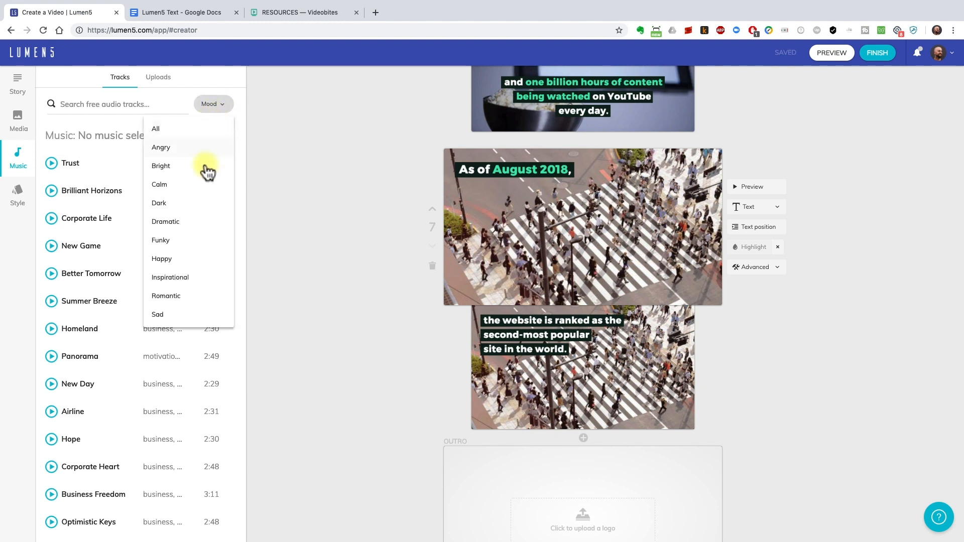
pyautogui.click(207, 277)
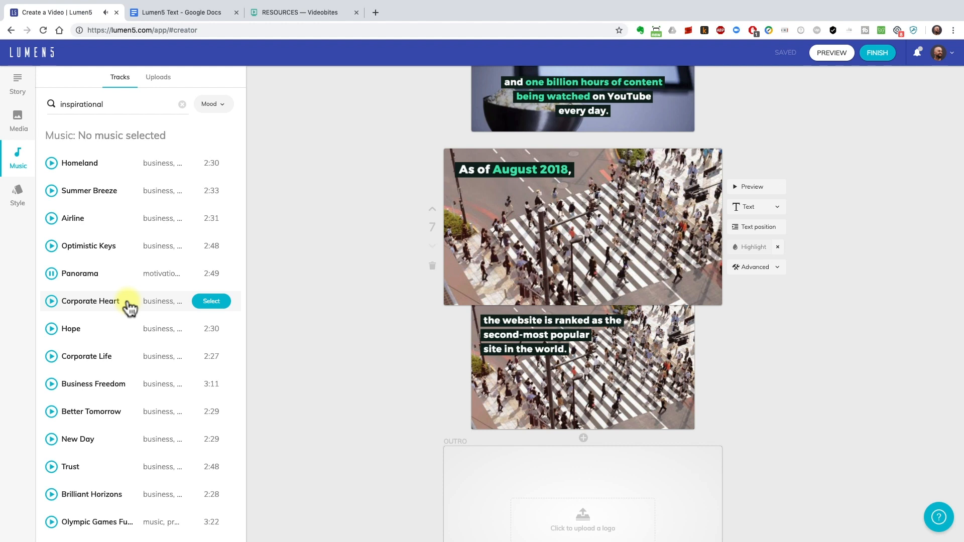
pyautogui.click(51, 274)
pyautogui.click(204, 274)
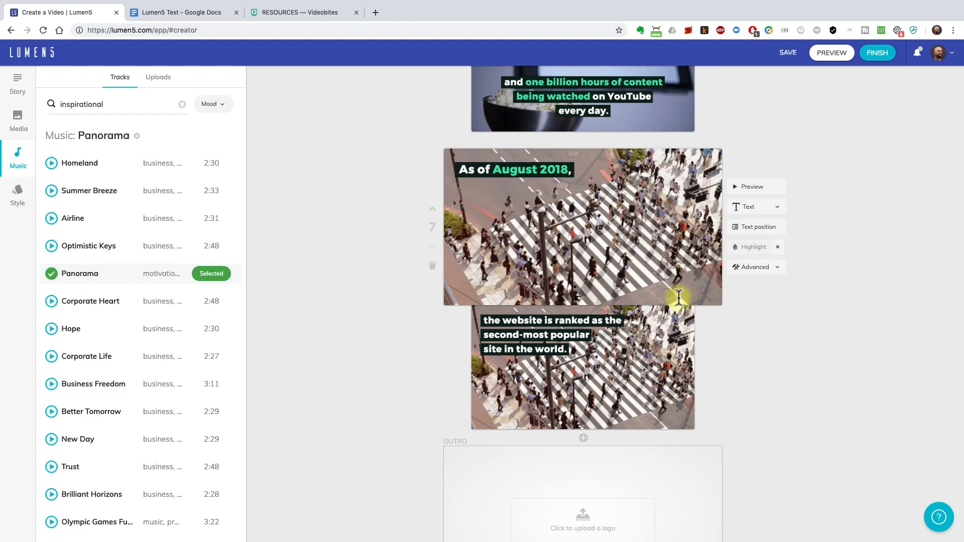
# Open the video preview and finish rendering it with no frame letterbox at 480p SD
pyautogui.scroll(15, 830, 258)
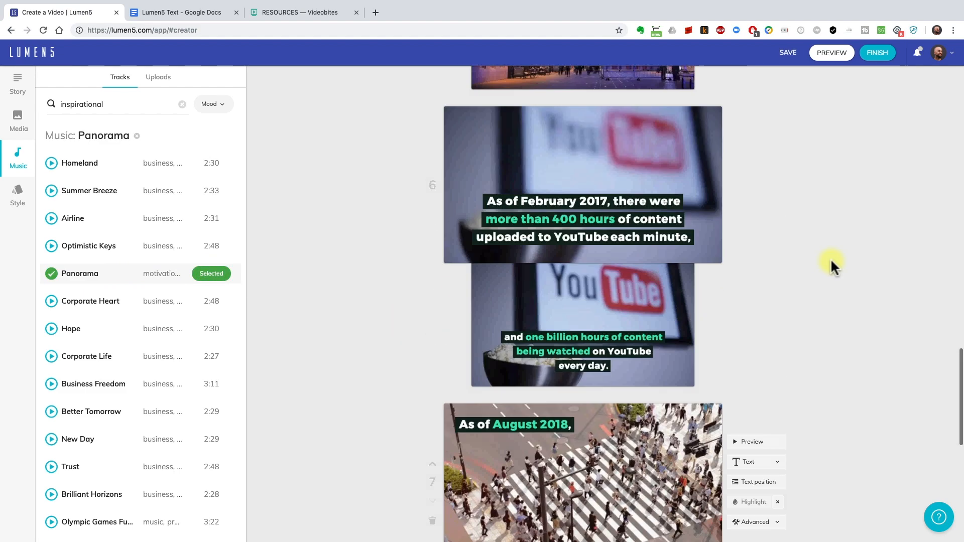
pyautogui.scroll(15, 830, 259)
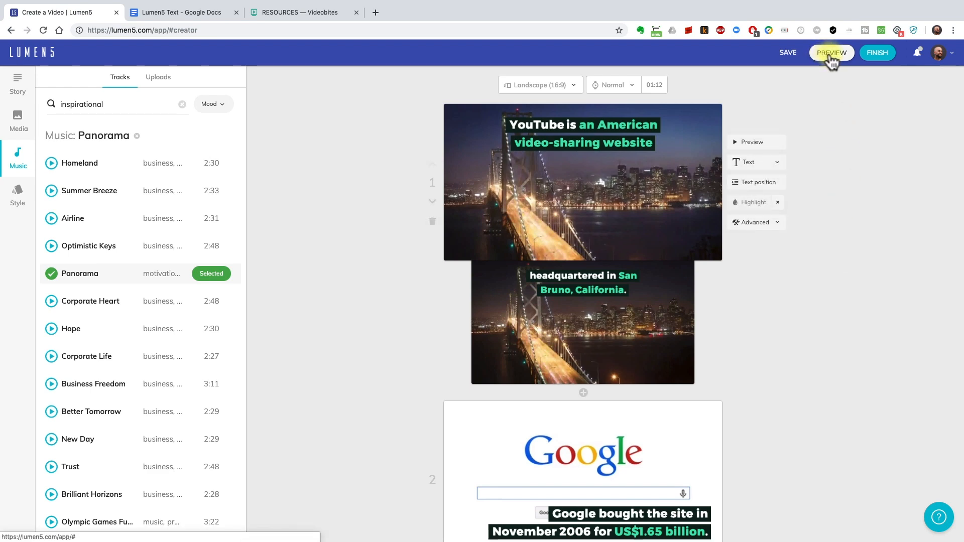
pyautogui.click(831, 52)
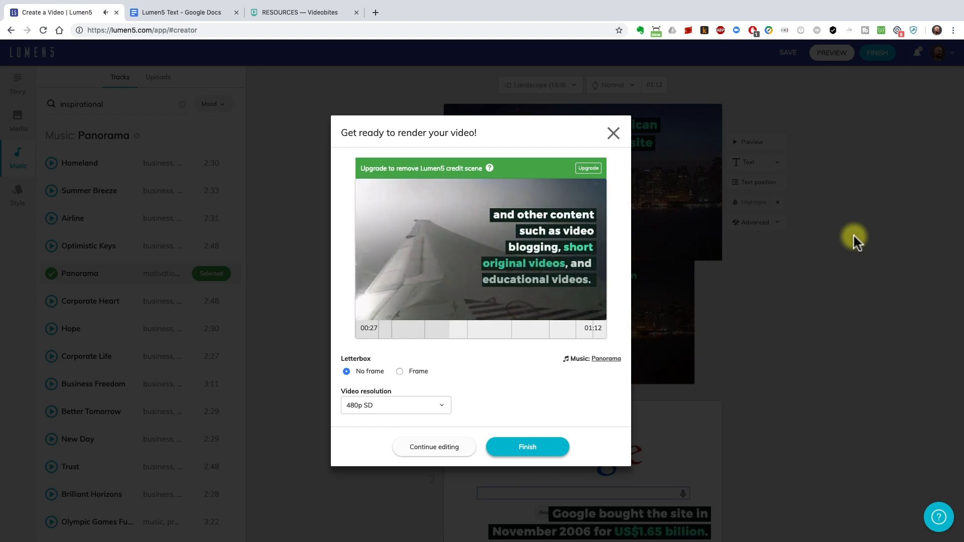
pyautogui.click(554, 447)
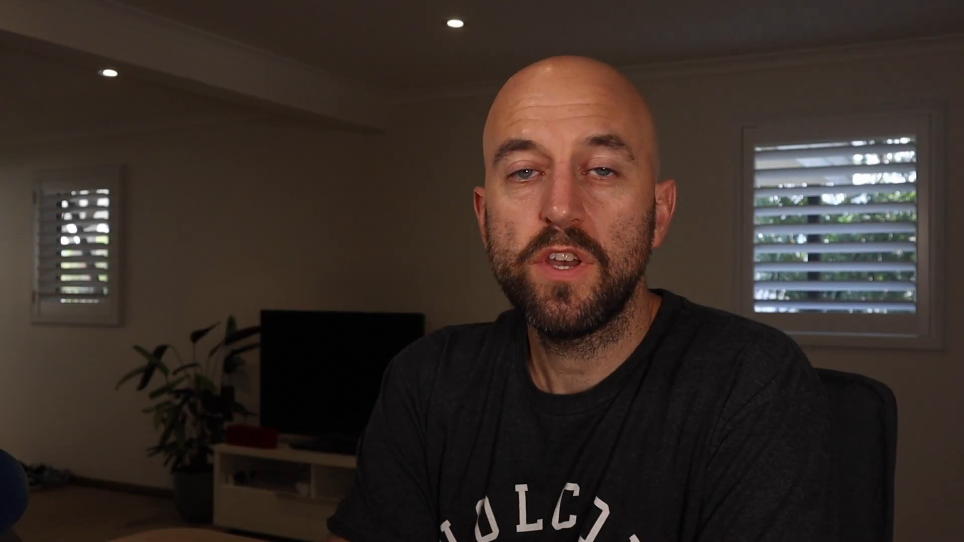